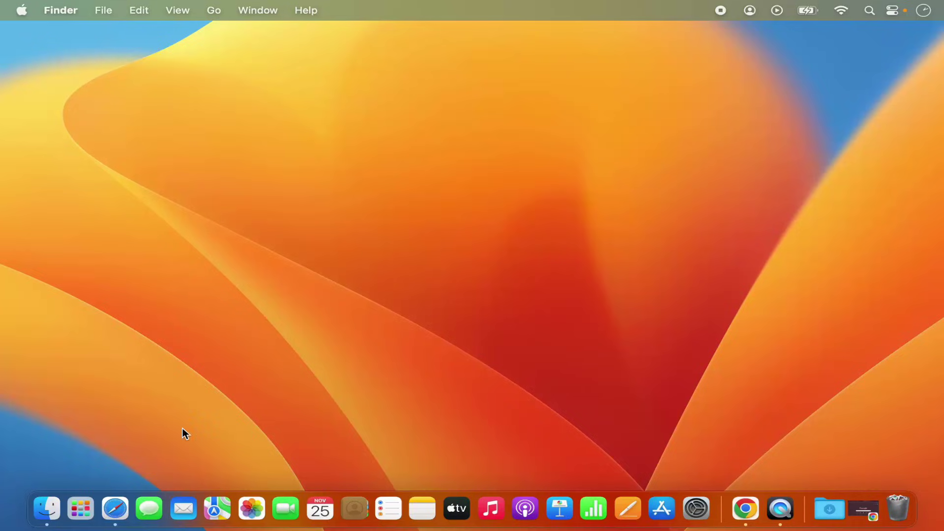
Launch Stickies from Launchpad's Other folder to show its default welcome notes.
left_click(82, 509)
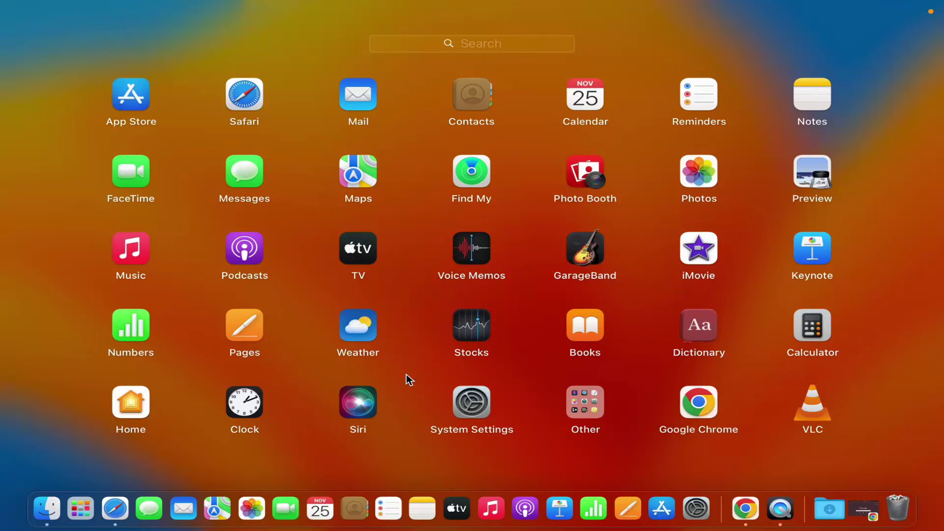
left_click(583, 404)
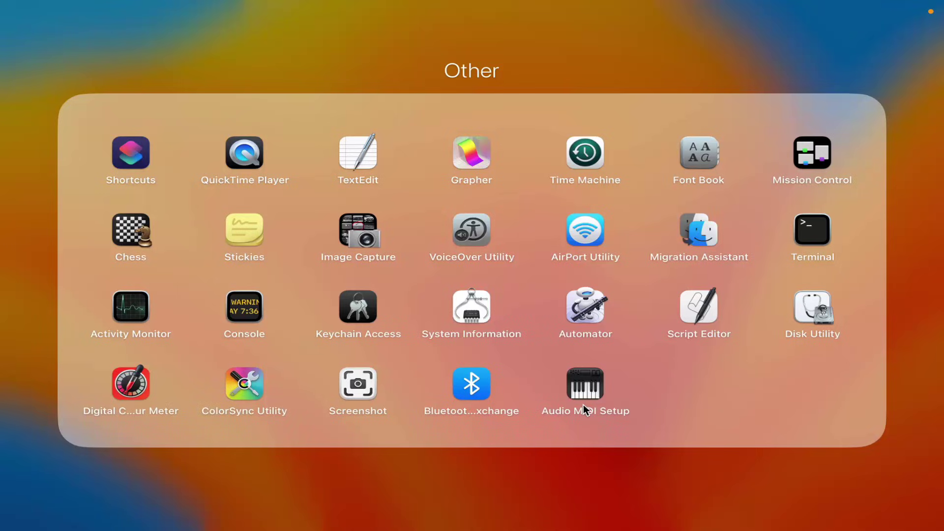
left_click(243, 235)
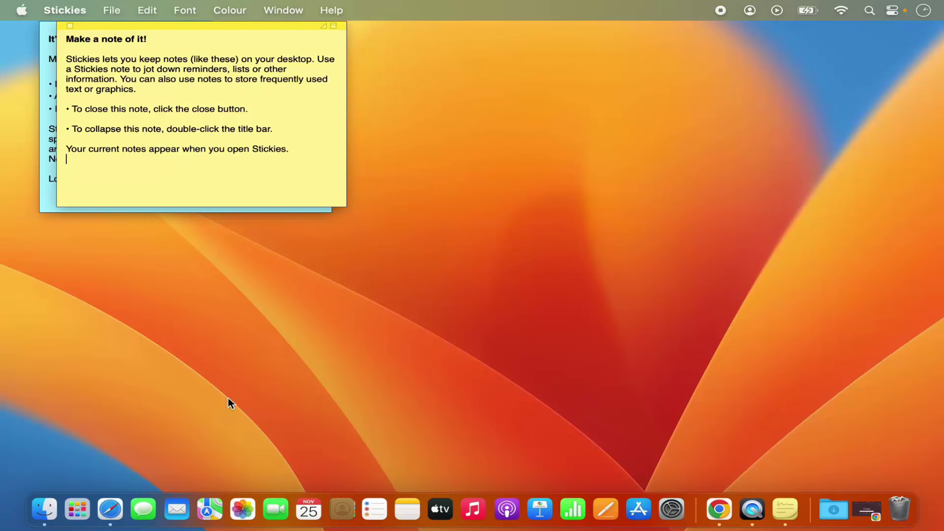
left_click(77, 510)
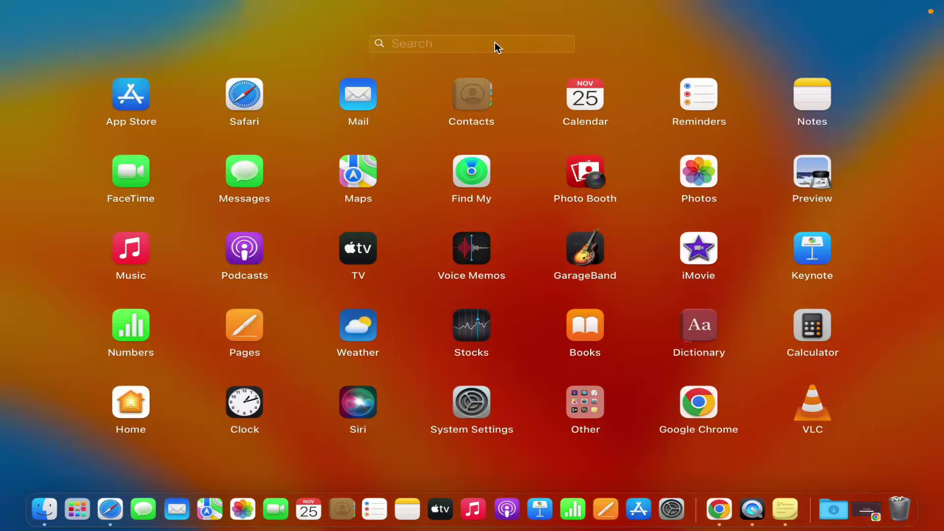
type("st")
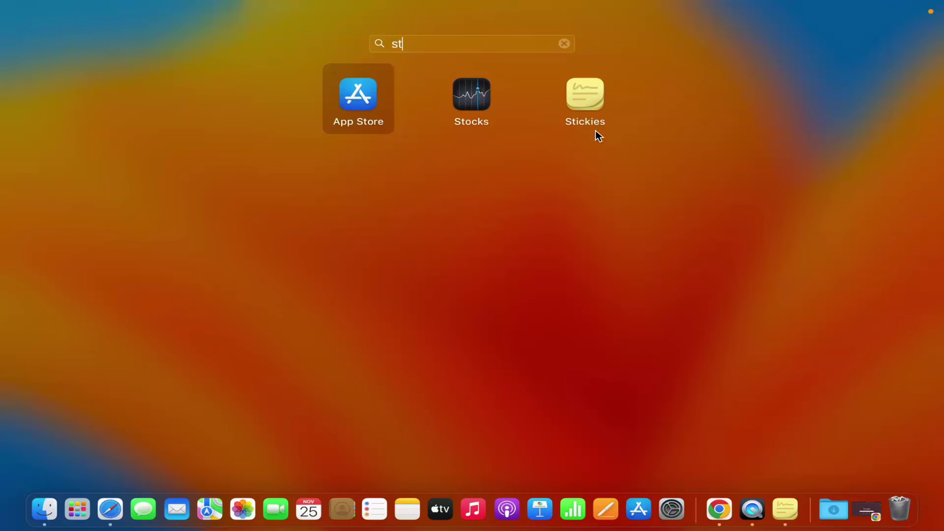
left_click(596, 101)
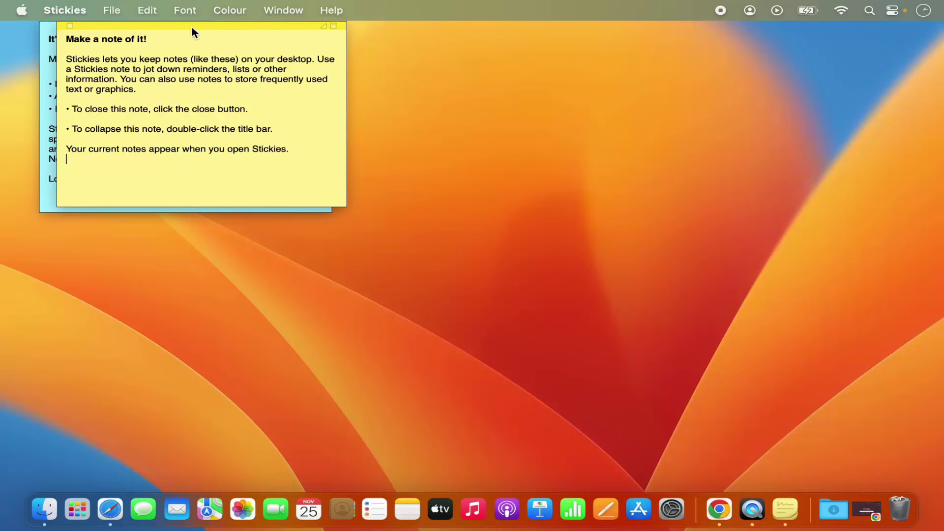
Drag the yellow note down and right, lower the blue note beneath it, then bring yellow to the front.
left_click_drag(191, 27, 334, 120)
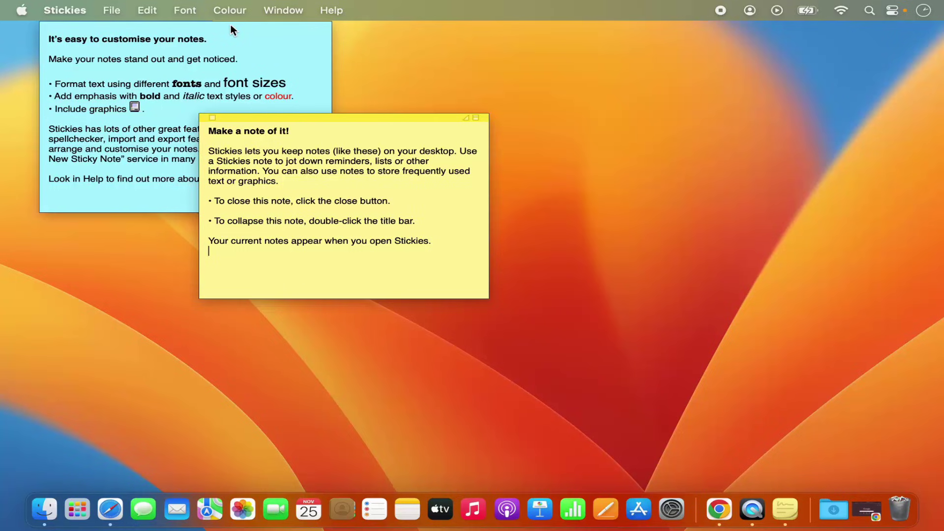
left_click_drag(231, 24, 371, 213)
left_click(253, 152)
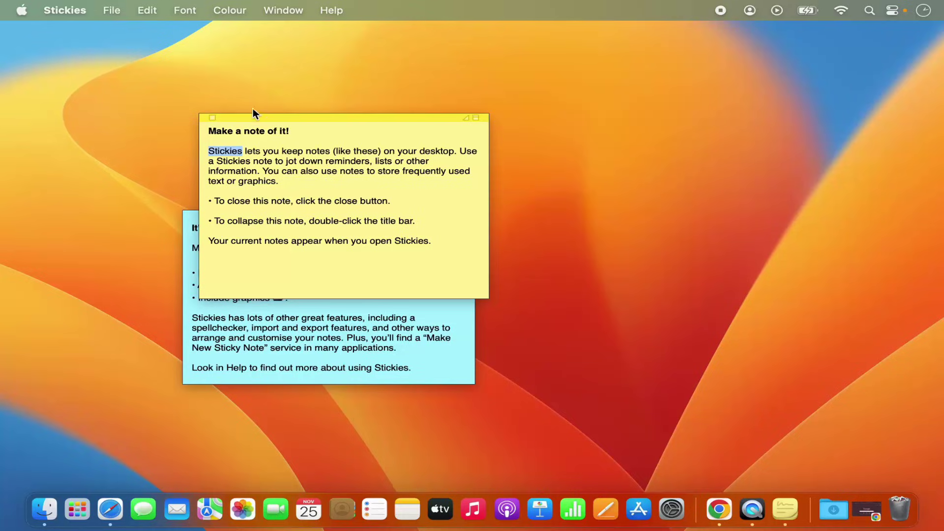
left_click(147, 10)
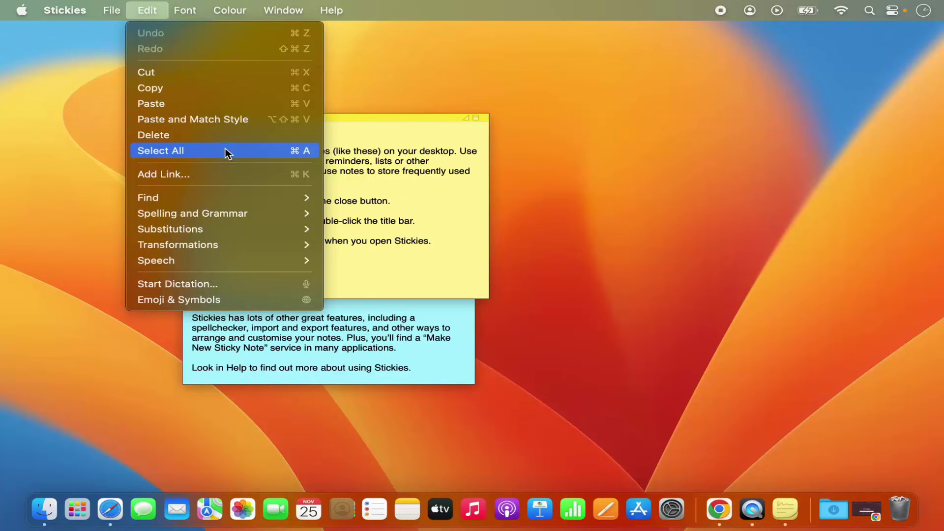
mouse_move(222, 197)
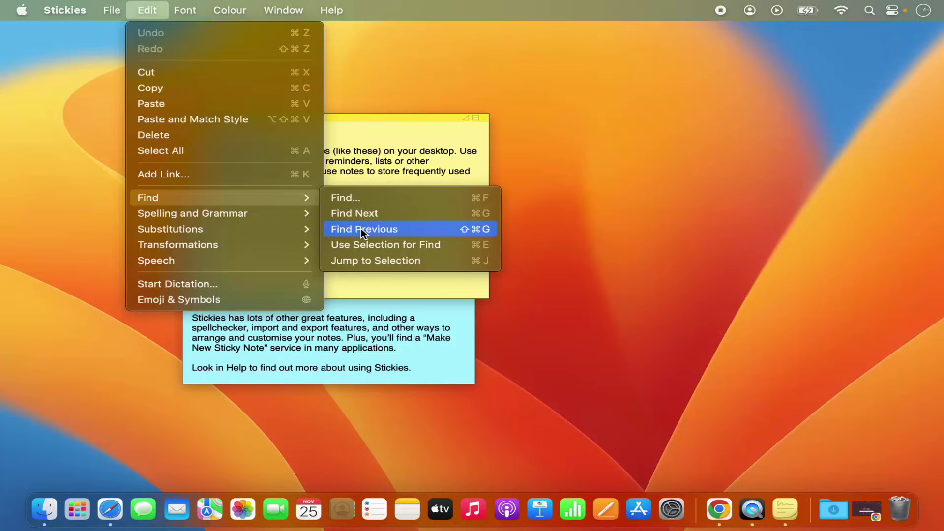
mouse_move(229, 217)
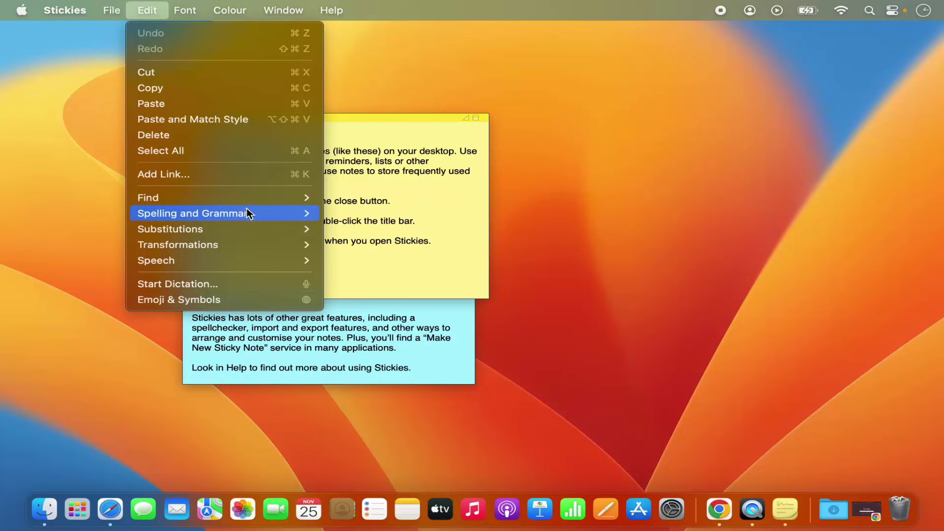
left_click(357, 166)
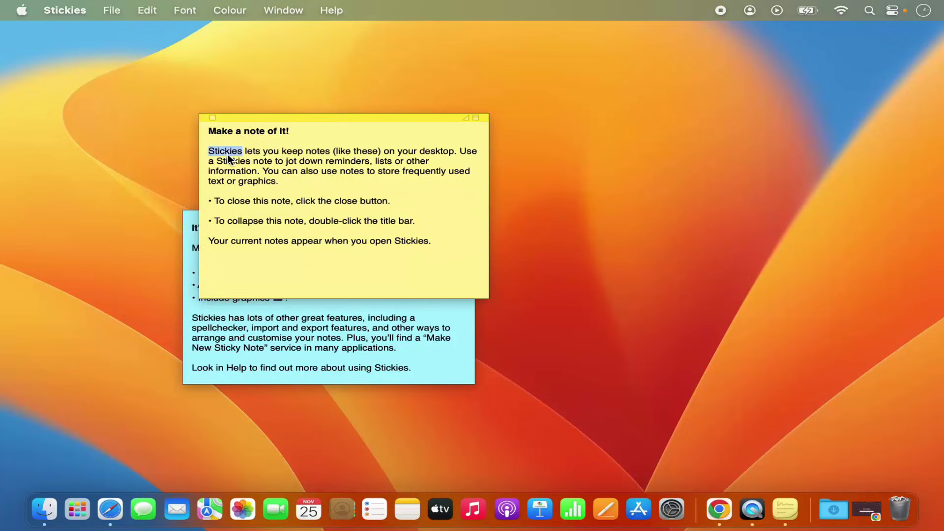
Apply Bold, Underline and Bigger to the word 'Stickies' from the Font menu.
left_click(185, 10)
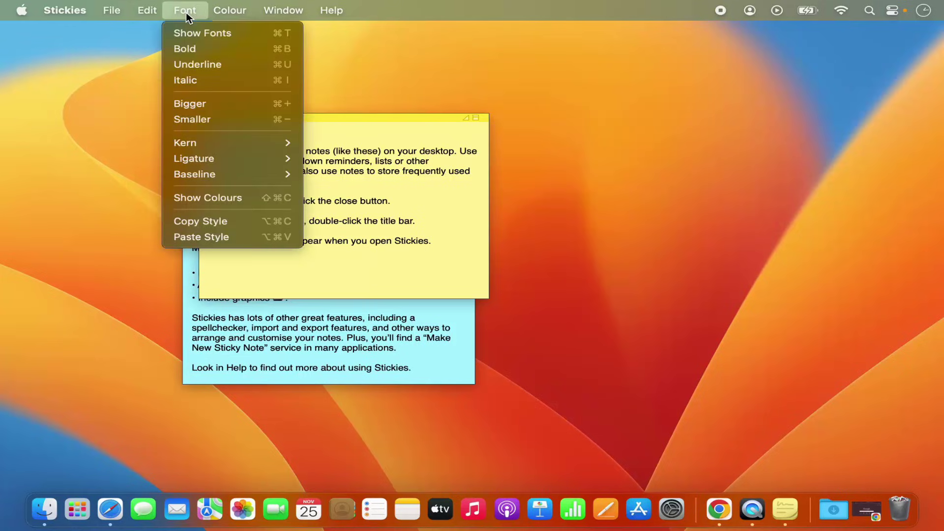
left_click(200, 48)
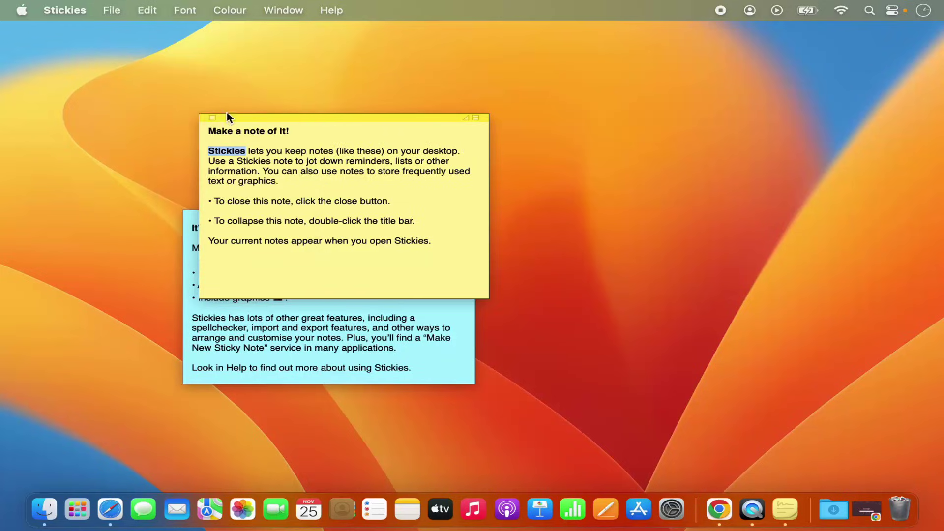
left_click(196, 11)
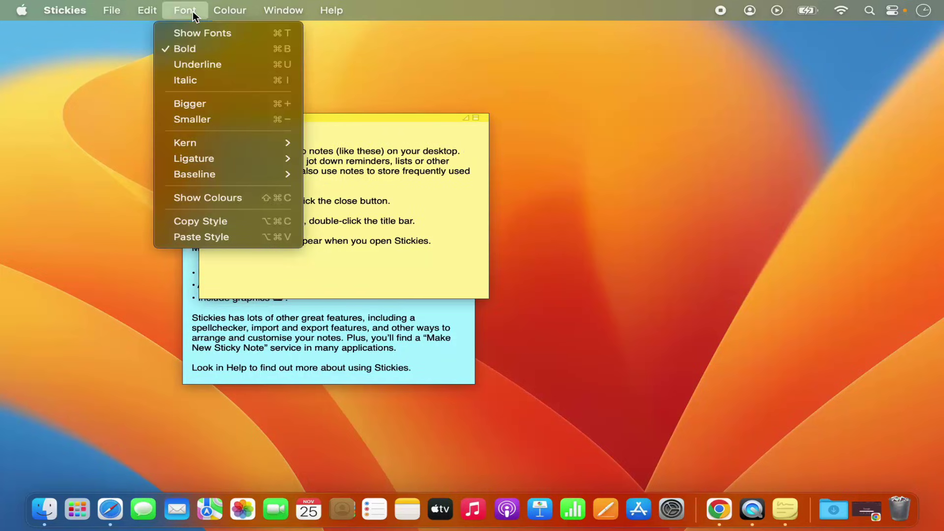
left_click(203, 64)
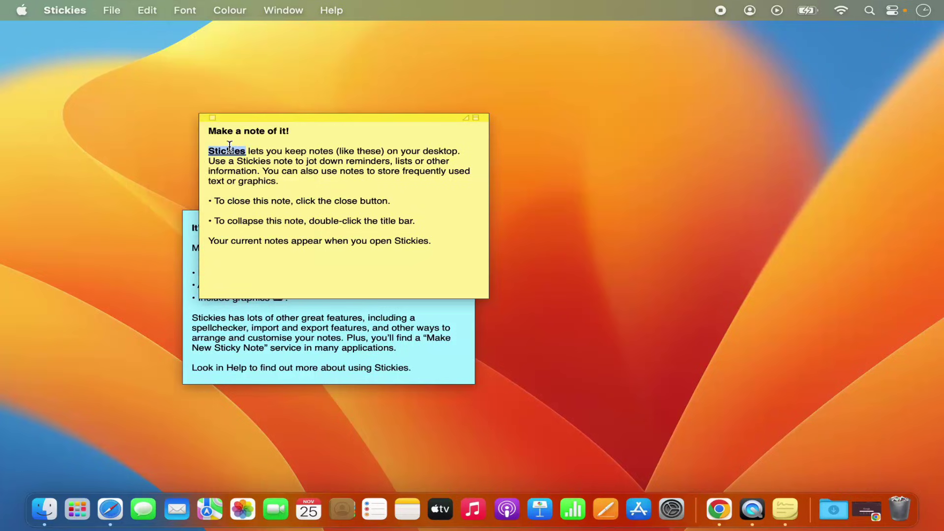
left_click(189, 11)
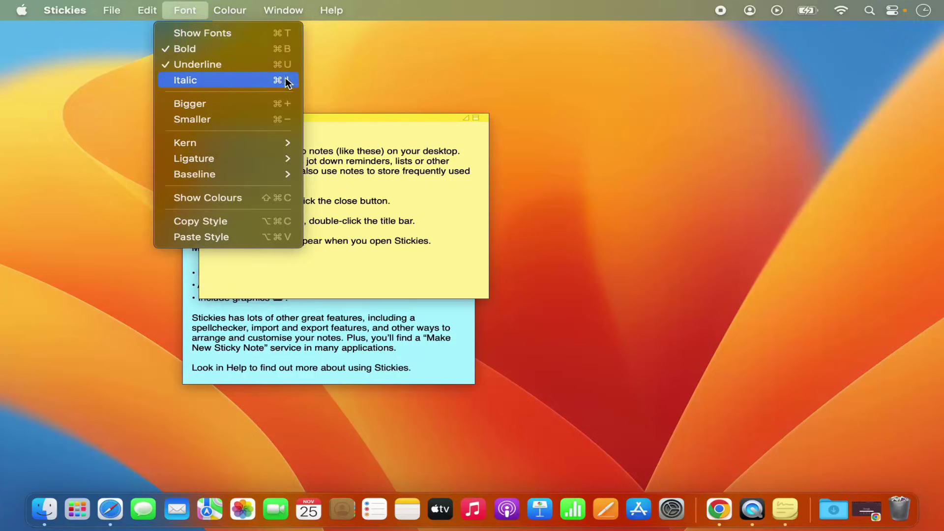
left_click(282, 105)
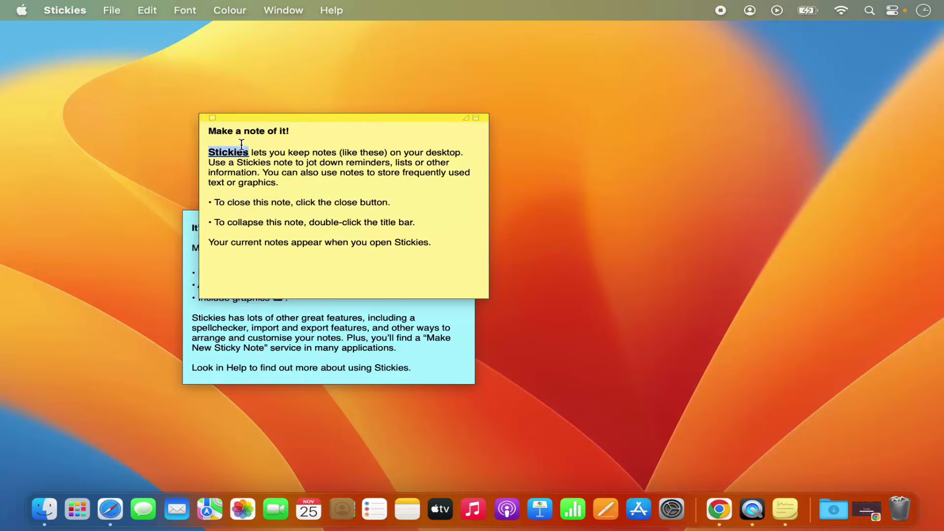
left_click(186, 11)
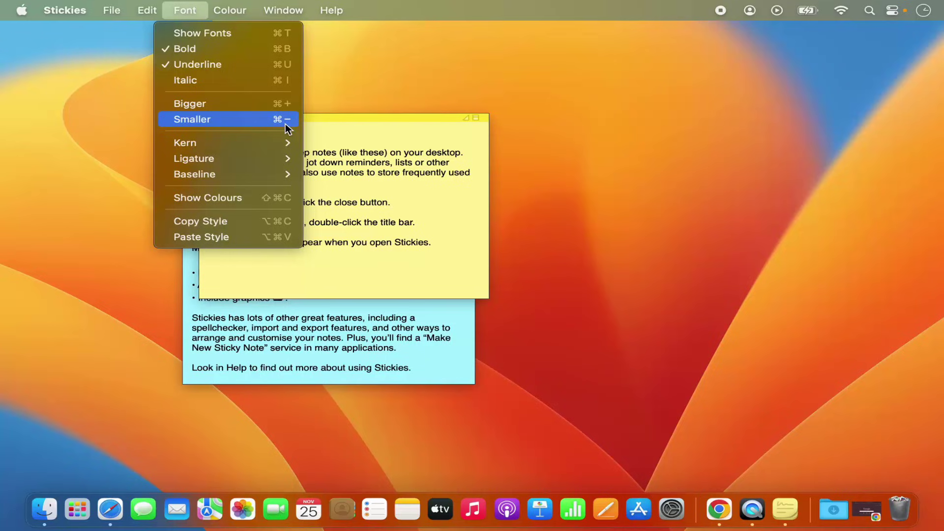
left_click(302, 122)
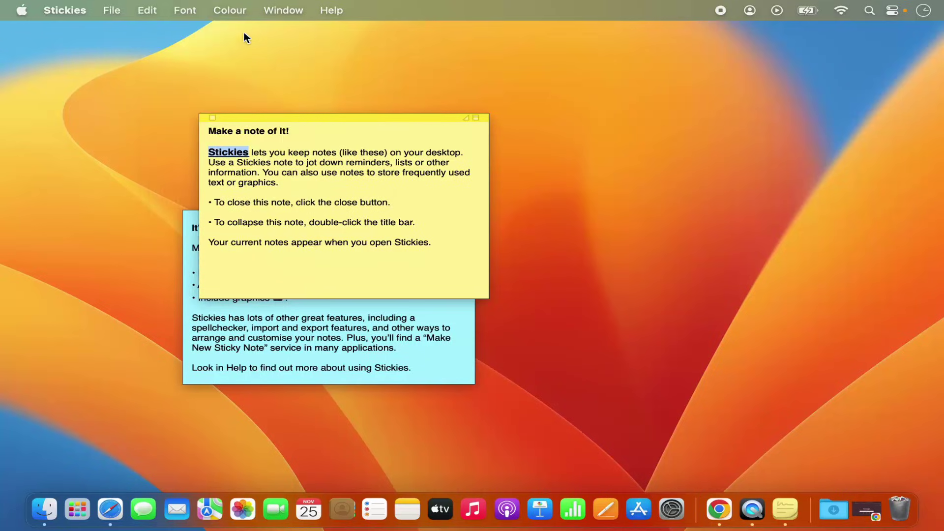
Recolour the welcome note blue, then green, from the Colour menu.
left_click(237, 13)
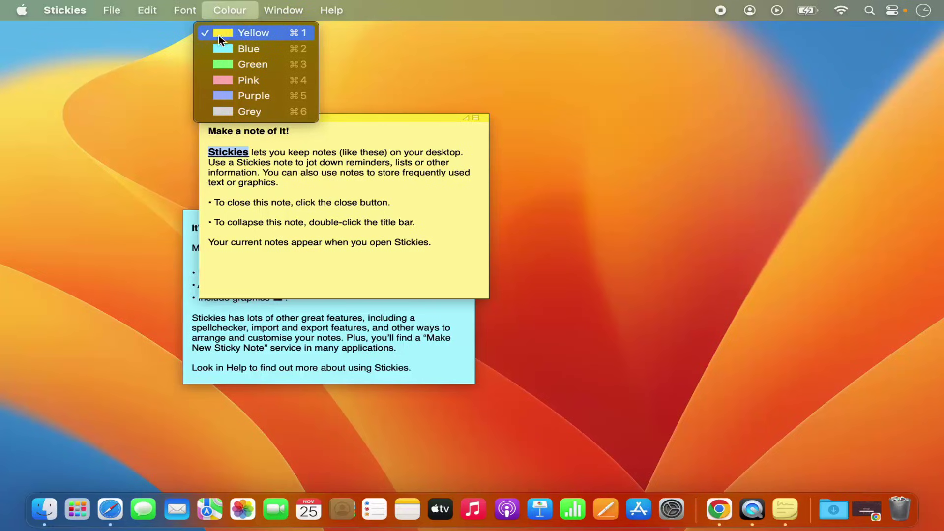
left_click(221, 47)
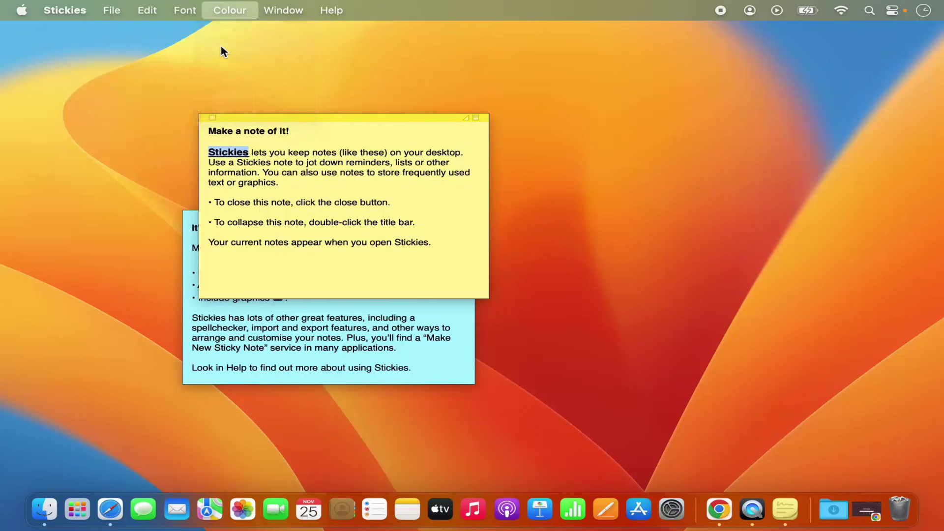
left_click(235, 10)
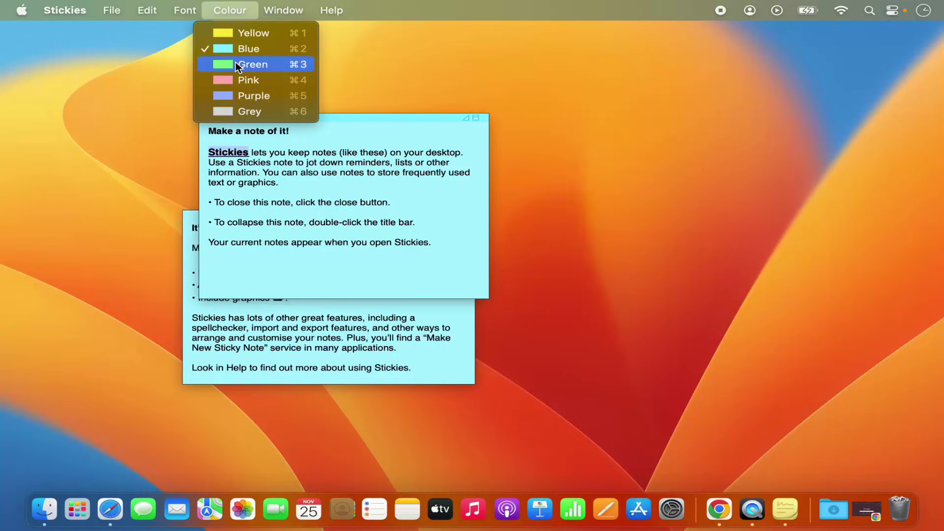
left_click(235, 64)
left_click(238, 13)
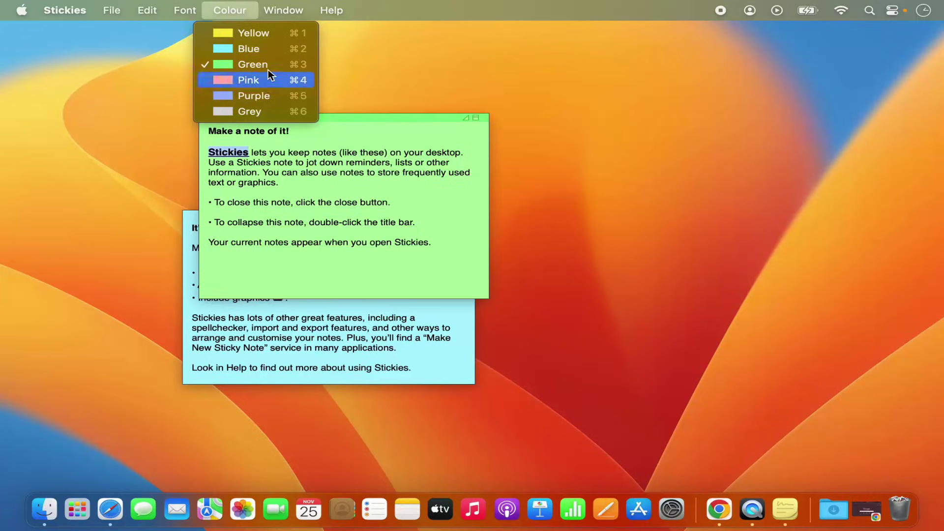
mouse_move(280, 17)
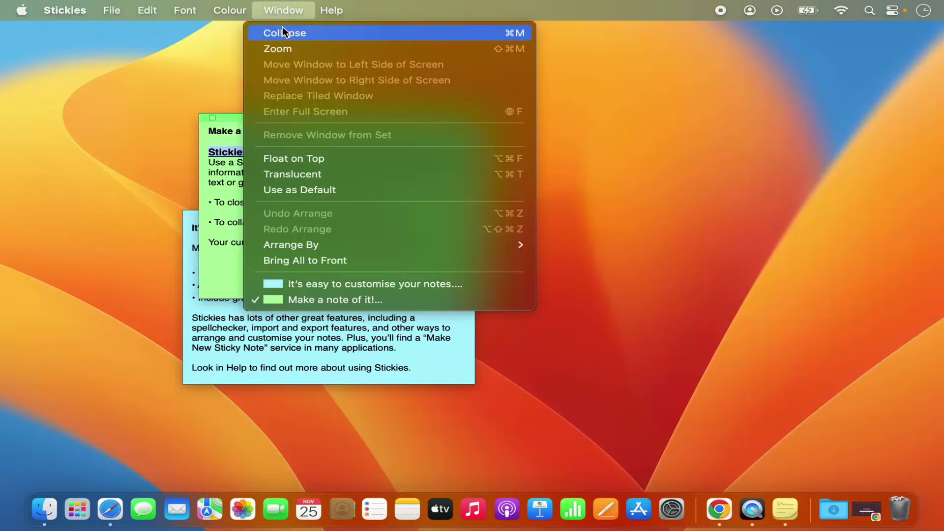
Enlarge the green note, collapse it to its title bar, expand it again, then open the File menu.
left_click(284, 49)
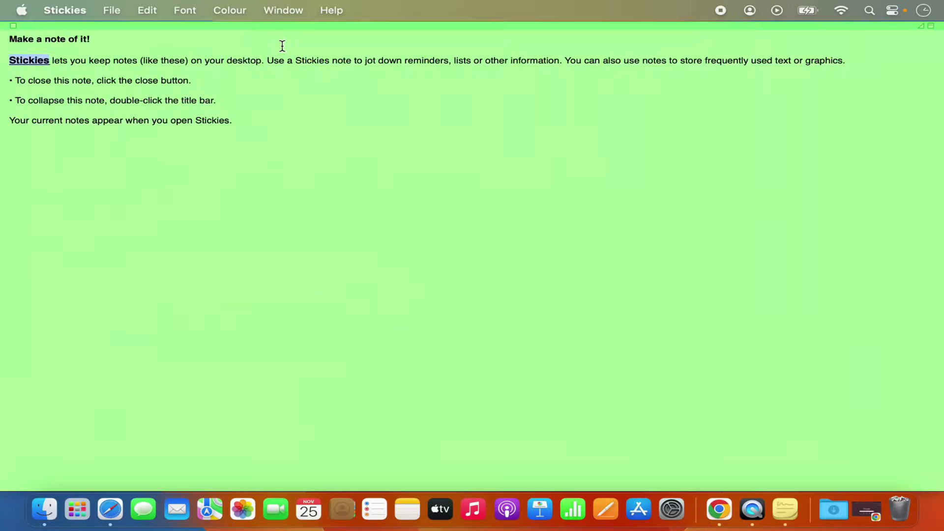
left_click(284, 11)
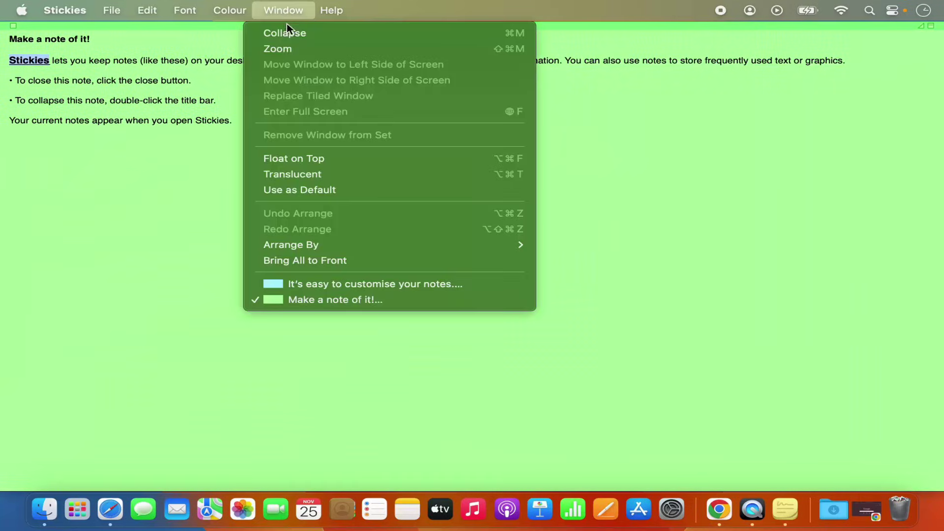
left_click(291, 33)
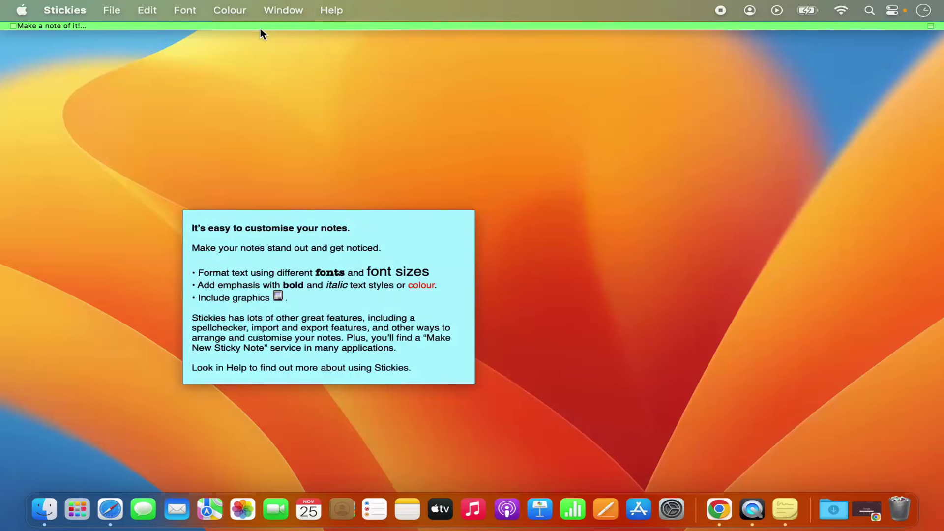
double_click(250, 26)
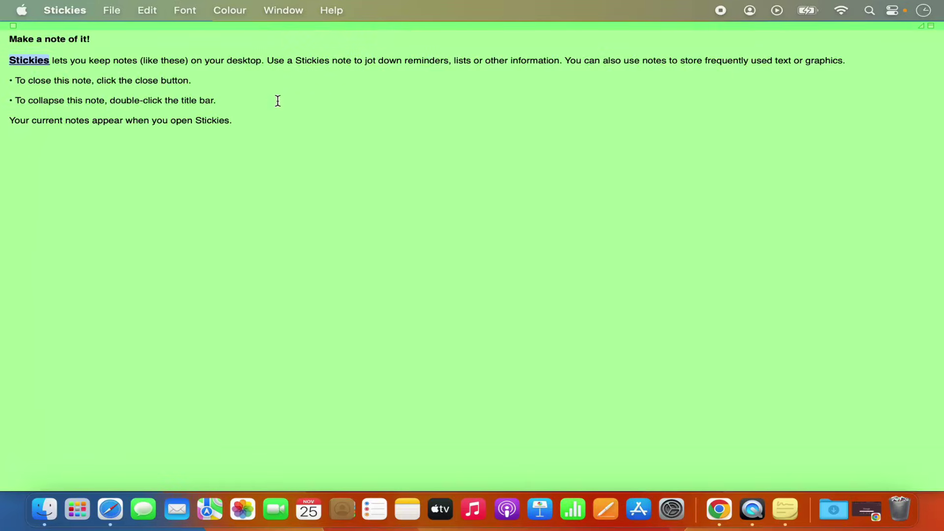
left_click(116, 12)
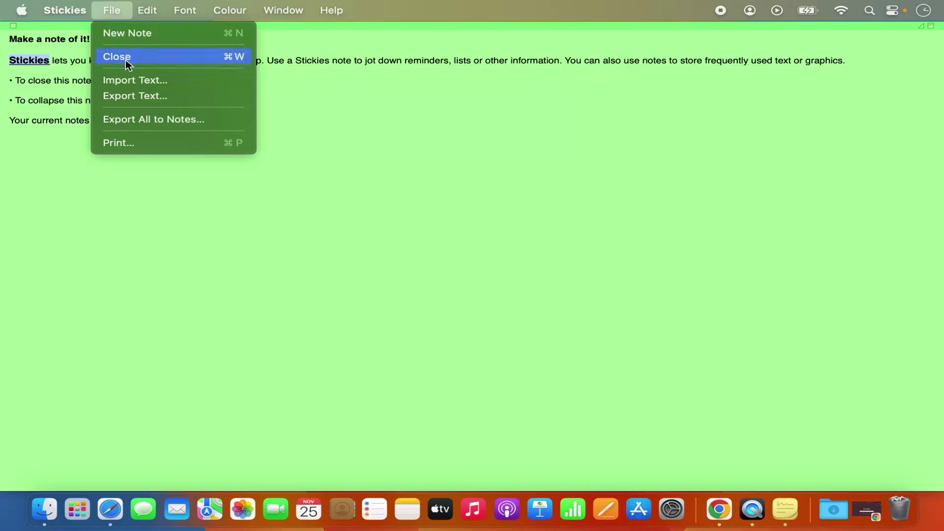
Use Export Text to save the note as 'note1' in the Desktop folder.
left_click(144, 96)
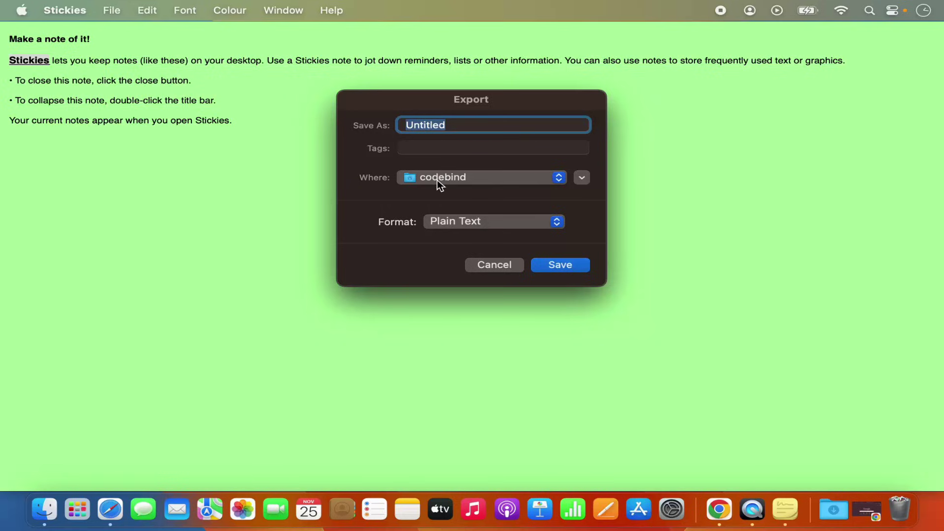
left_click(438, 180)
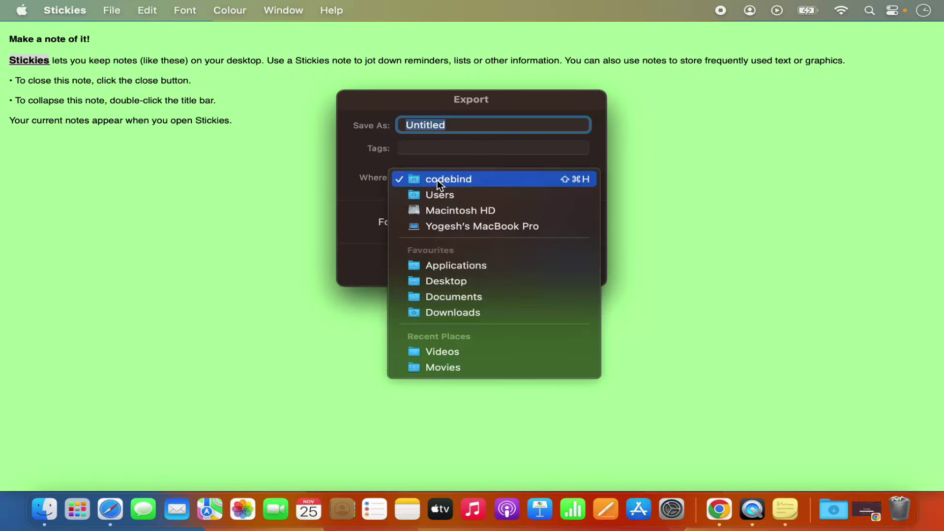
left_click(446, 279)
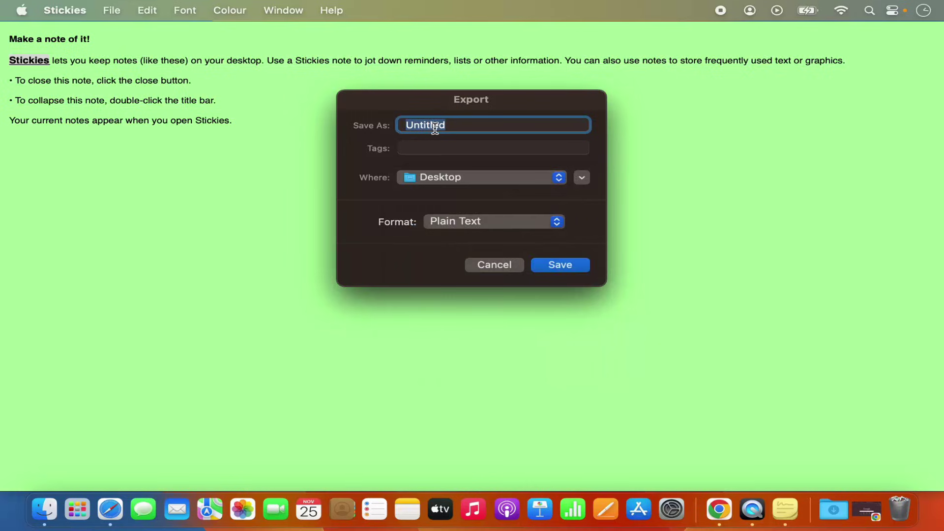
key("BackSpace")
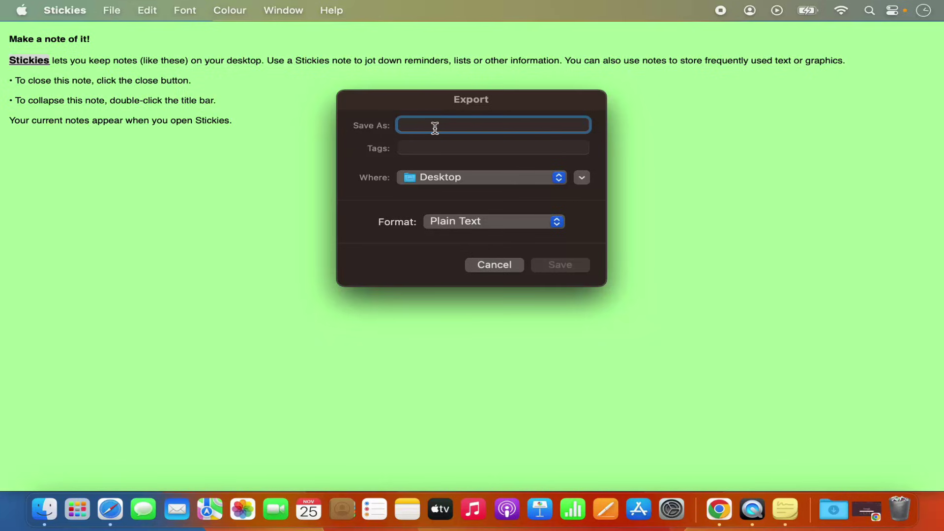
type("note")
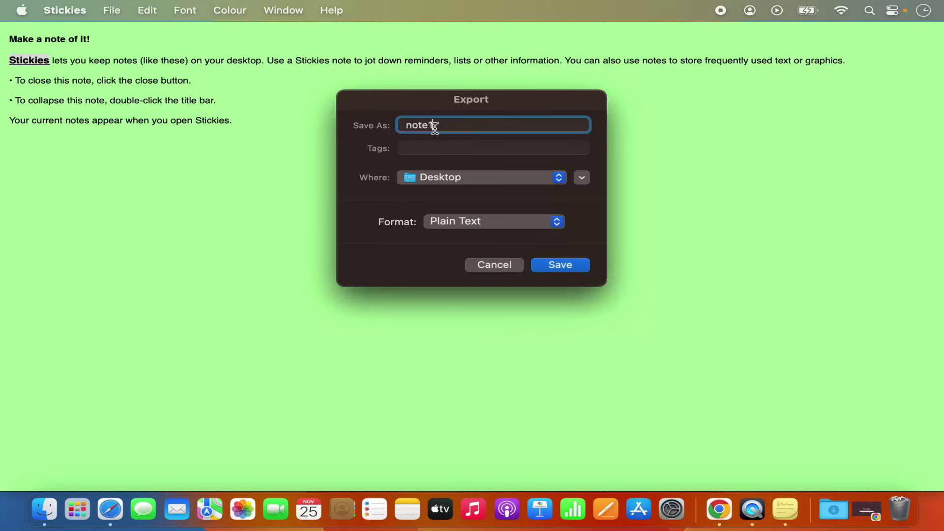
type("1")
left_click(561, 266)
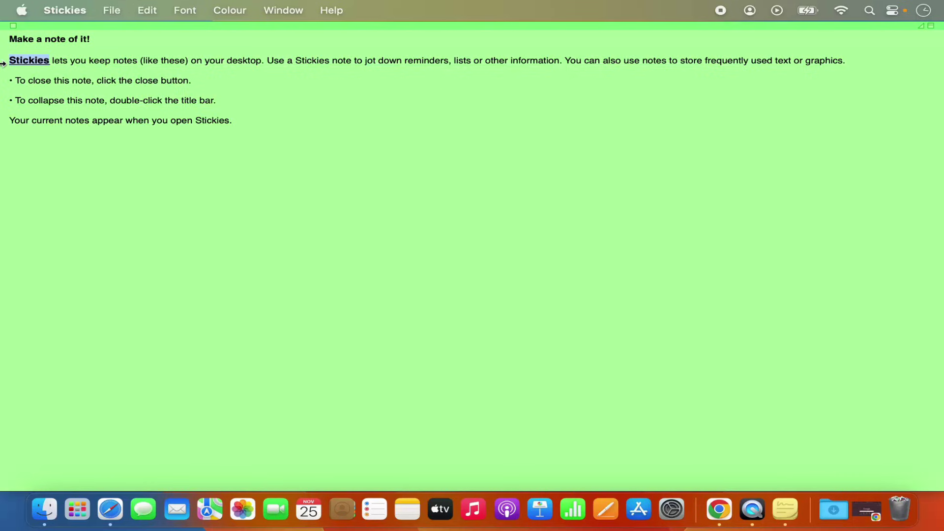
left_click(13, 26)
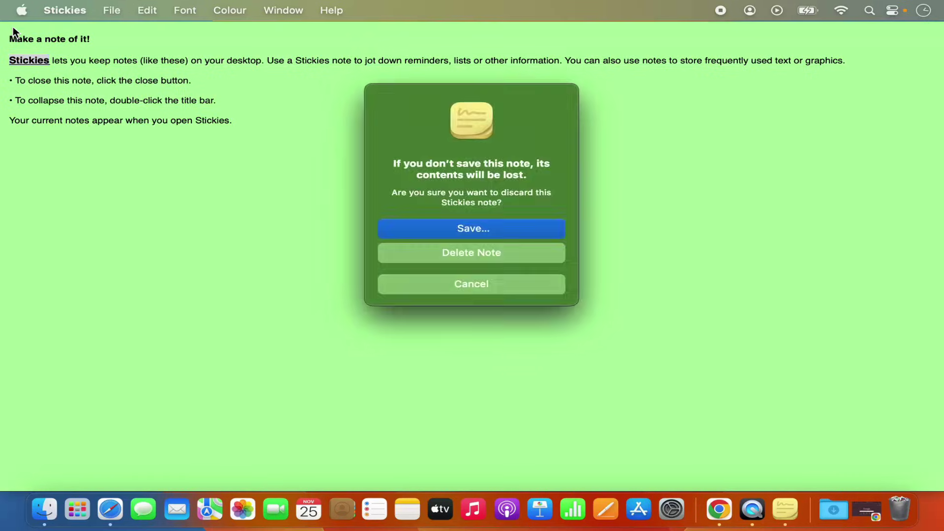
key("Escape")
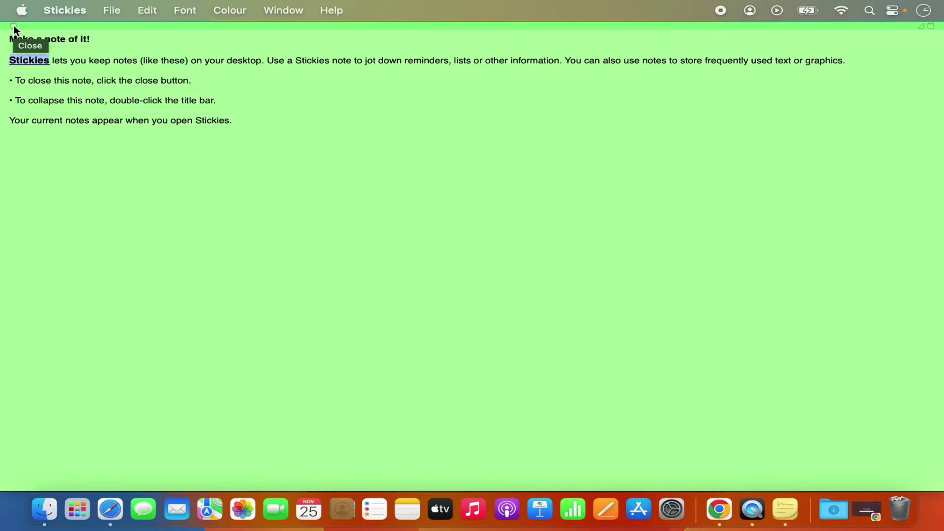
left_click(13, 26)
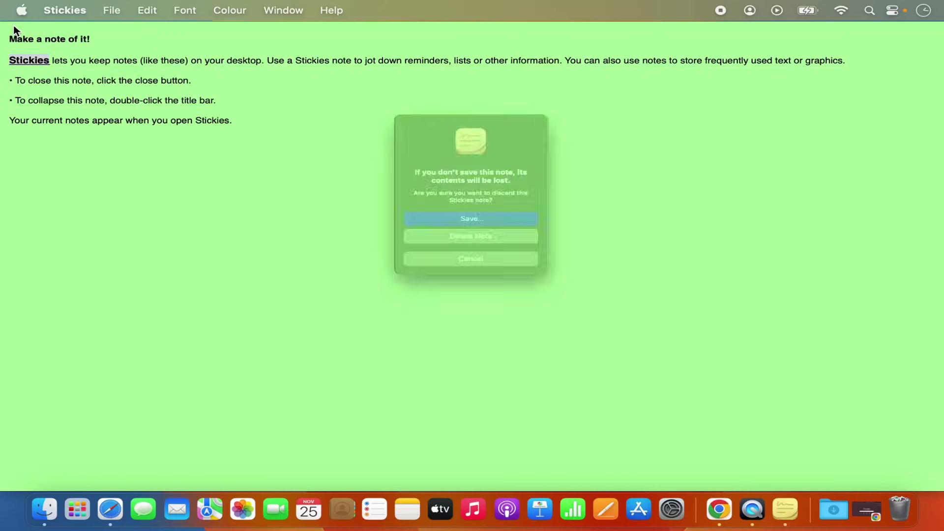
left_click(416, 228)
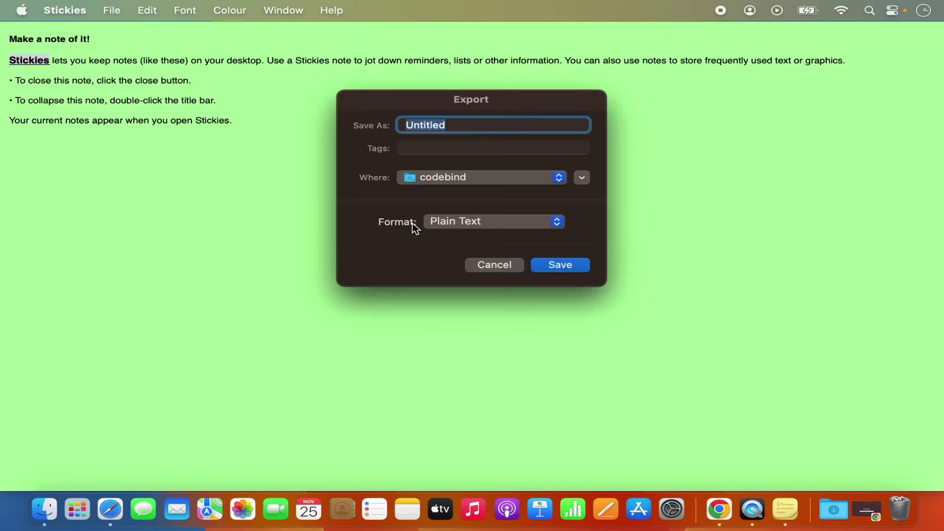
left_click(452, 176)
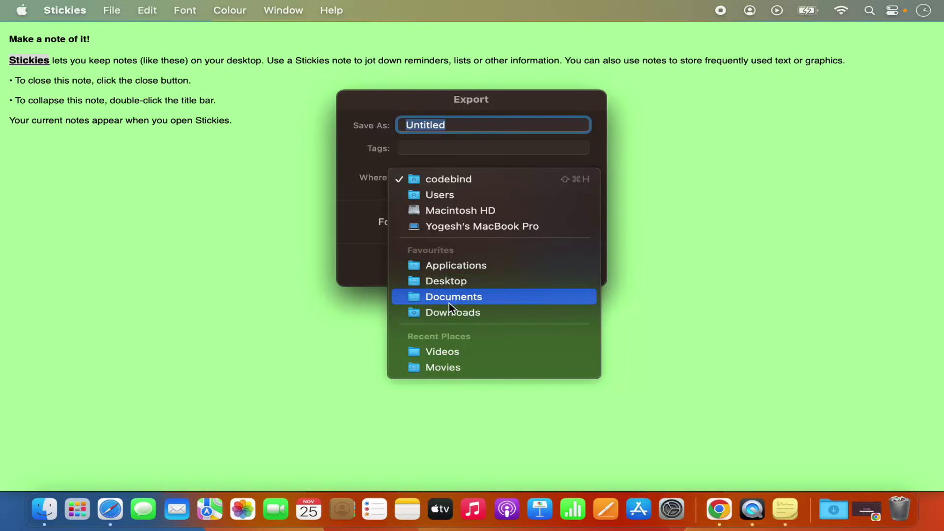
left_click(447, 278)
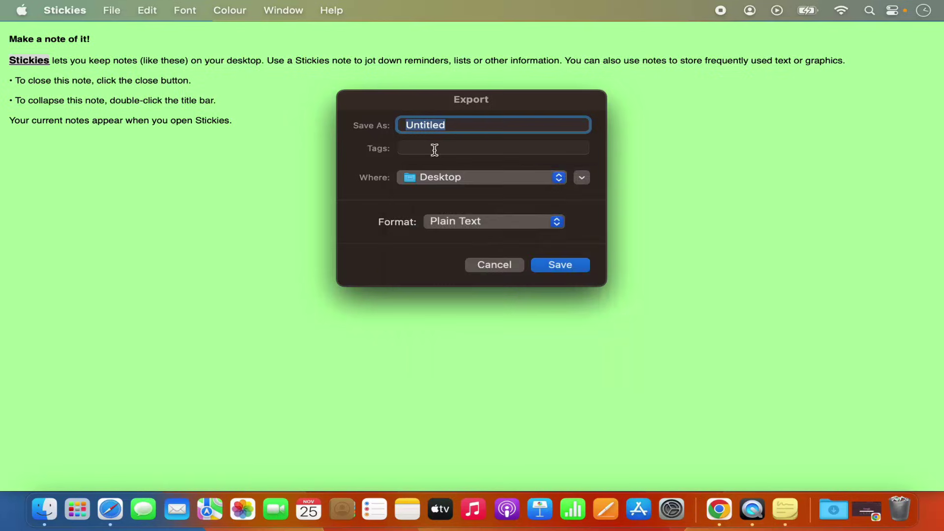
double_click(435, 129)
left_click(492, 259)
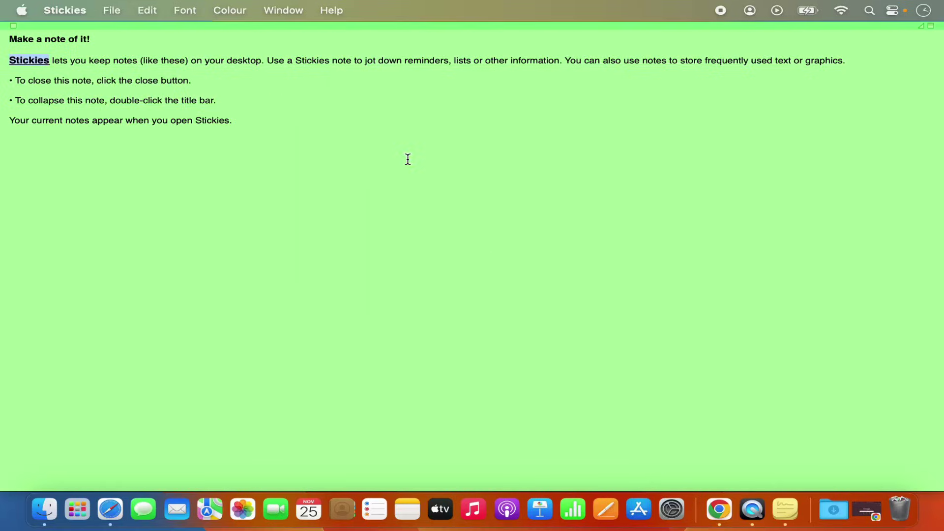
Close the green note and confirm Delete Note to discard it.
left_click(12, 26)
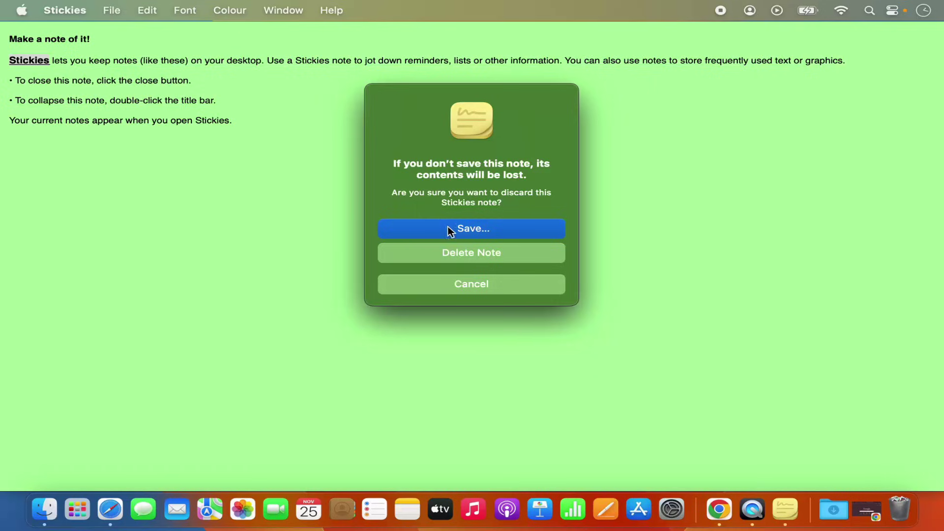
left_click(463, 254)
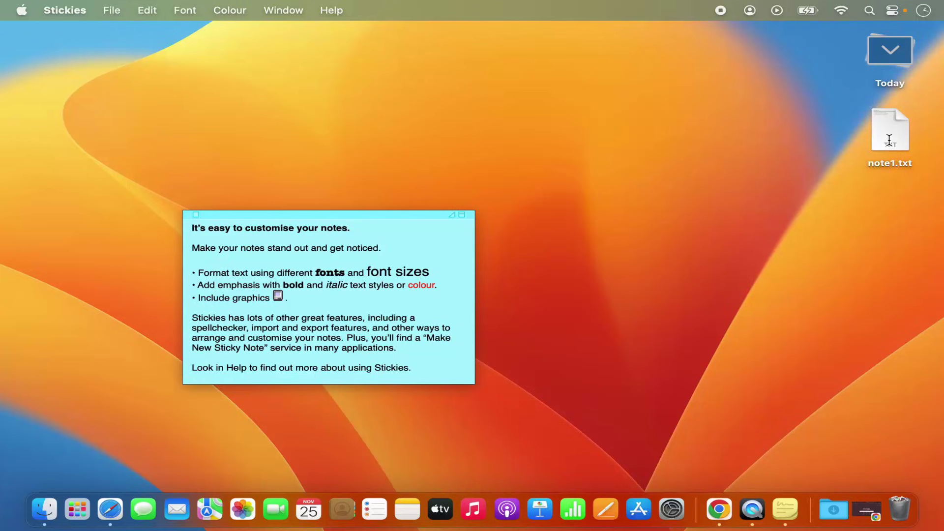
double_click(889, 140)
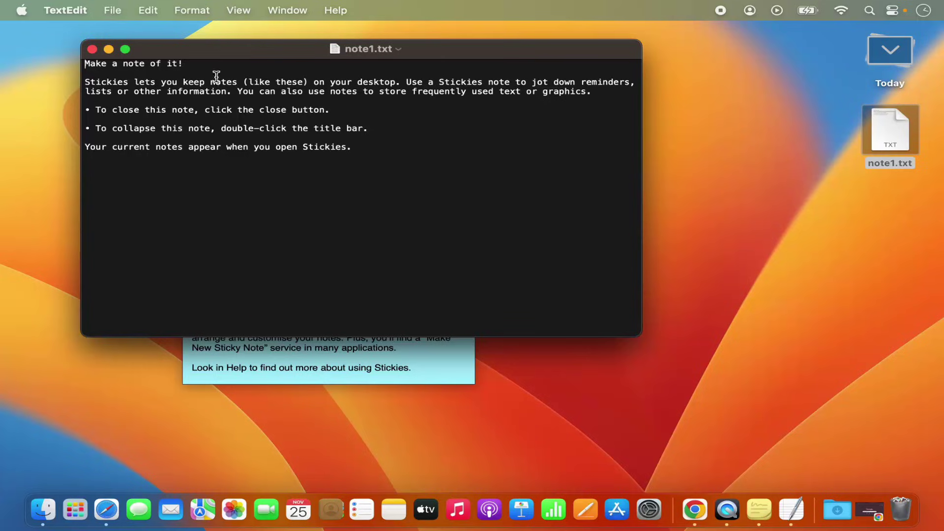
left_click(93, 49)
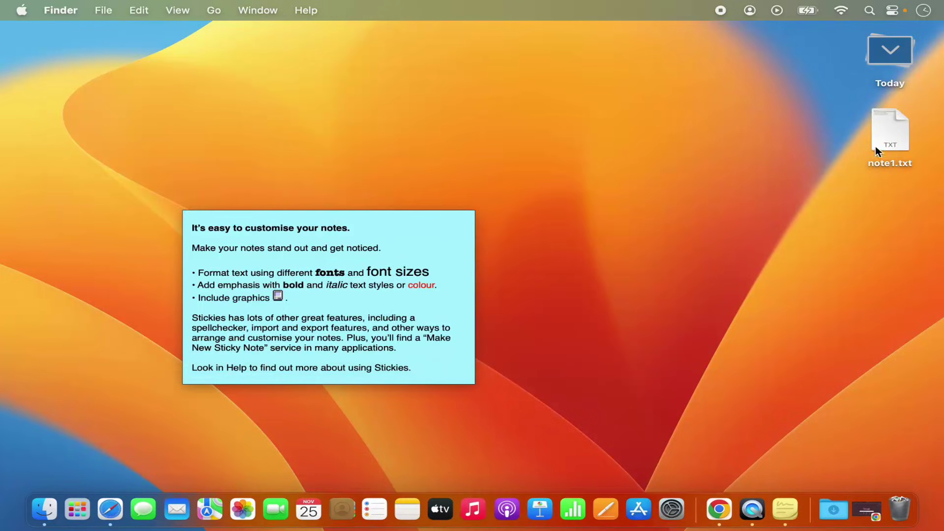
With the blue note active, import note1.txt from the Desktop via File > Import Text.
left_click(369, 273)
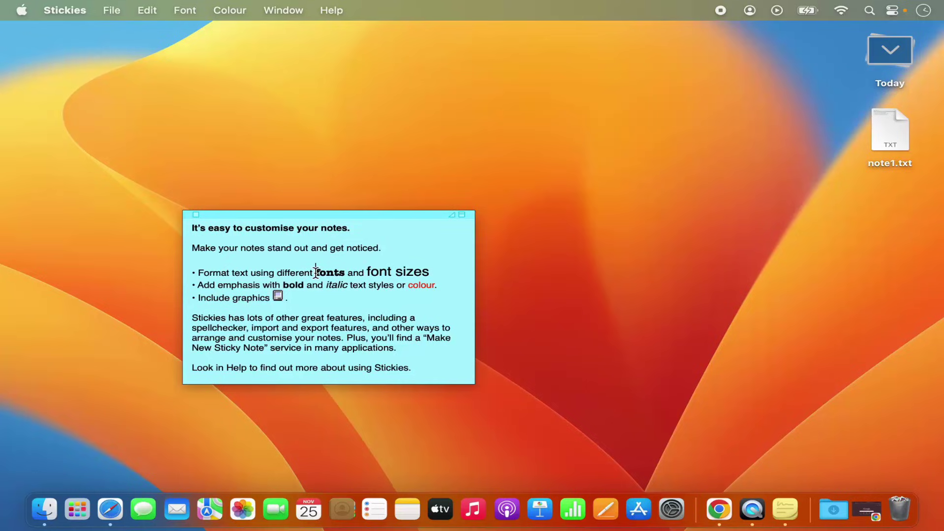
left_click(316, 272)
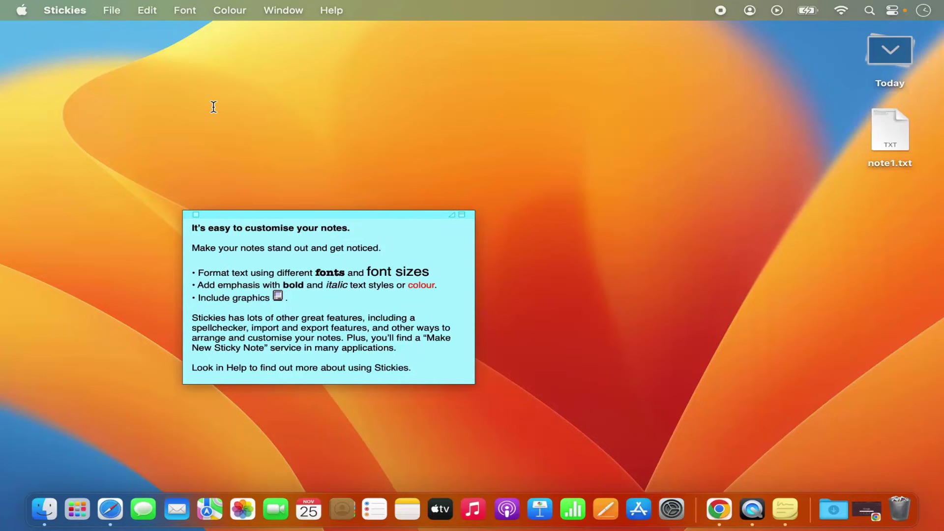
left_click(117, 14)
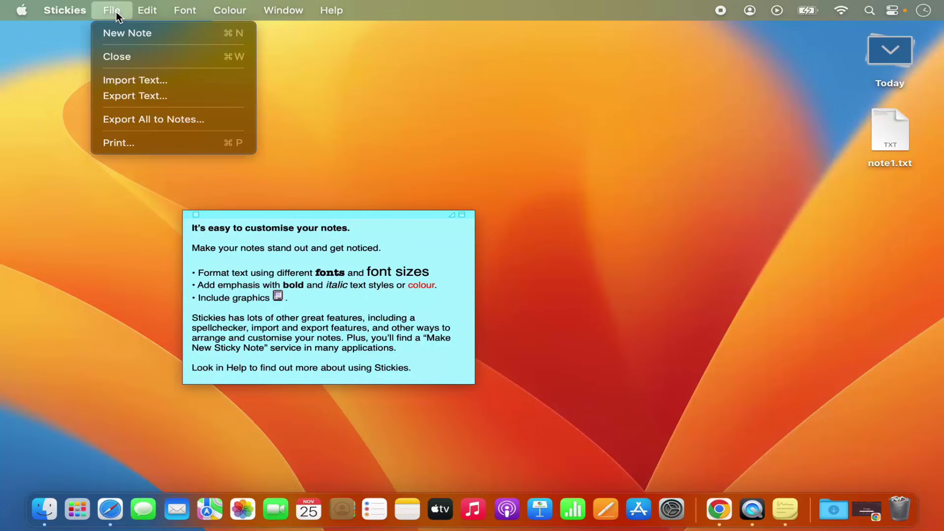
left_click(147, 81)
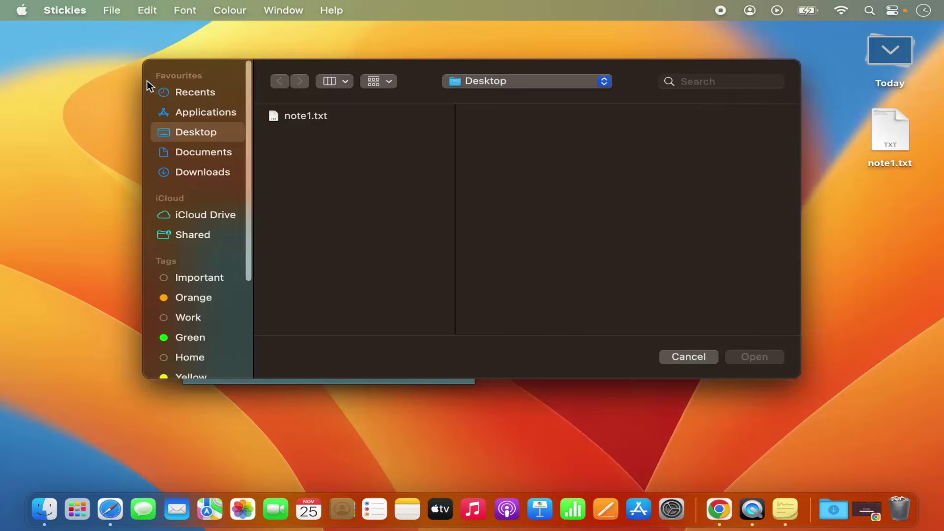
left_click(301, 119)
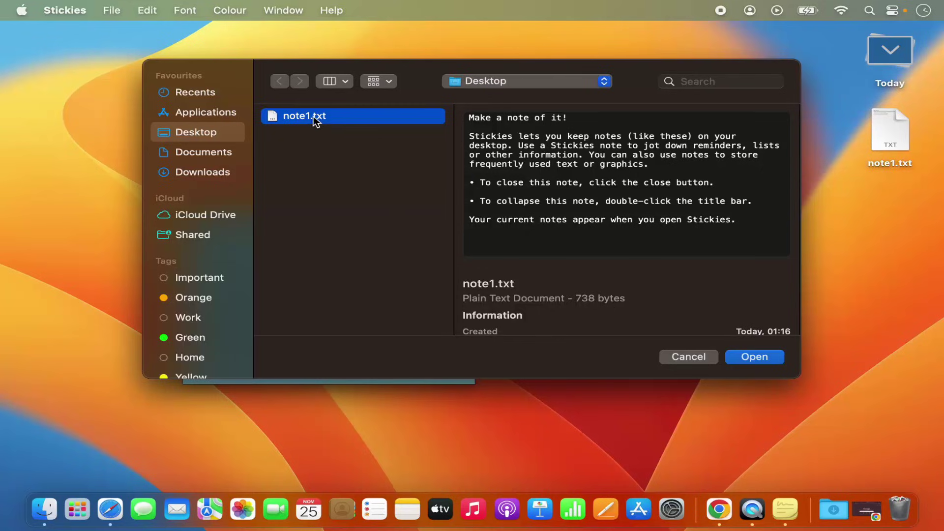
left_click(745, 356)
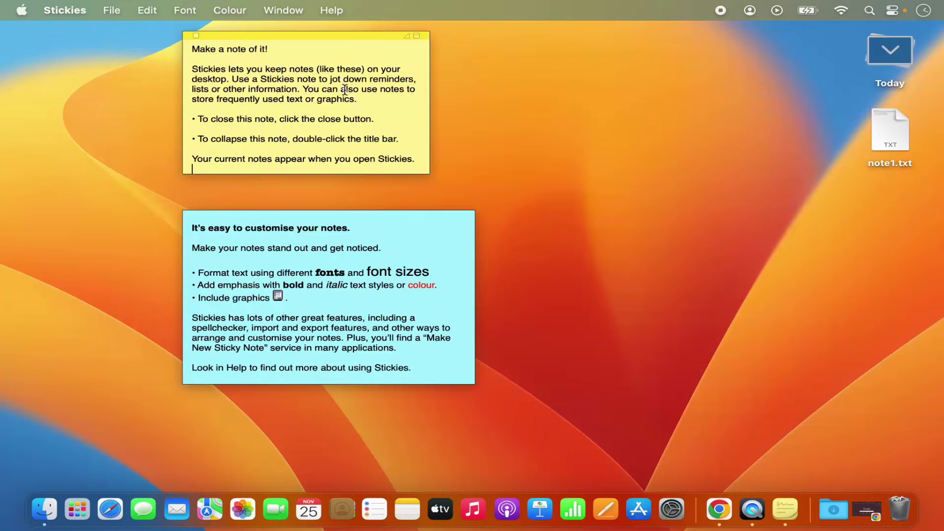